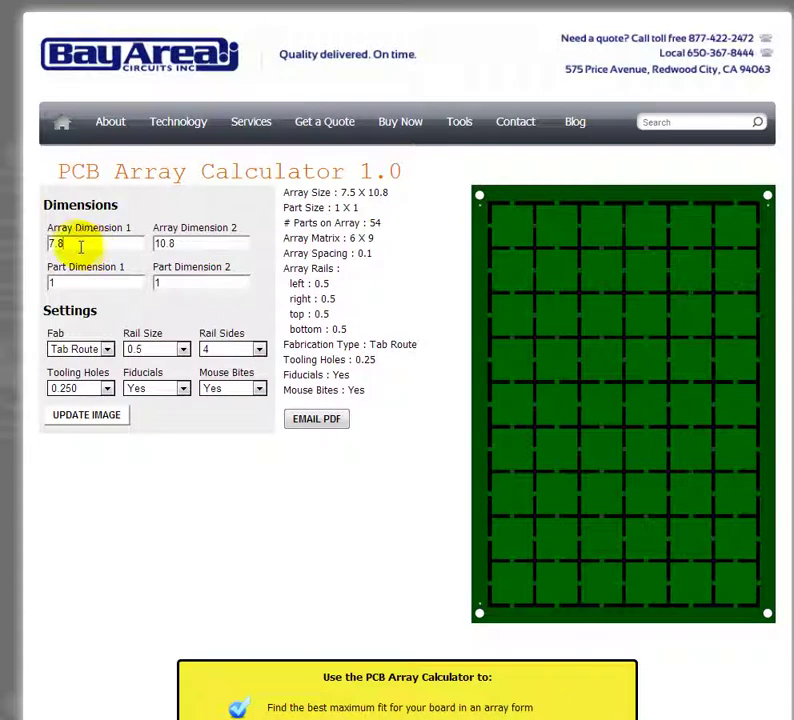
Step: Replace the array size with 8 × 10 and the part size with 1.23 × 2.45
left_click_drag(75, 244, 30, 247)
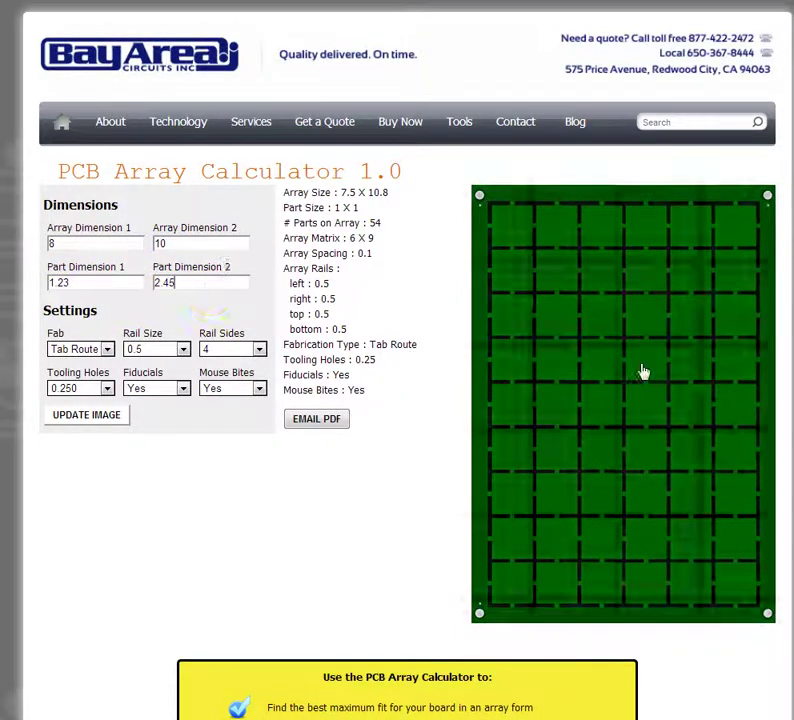
left_click(188, 285)
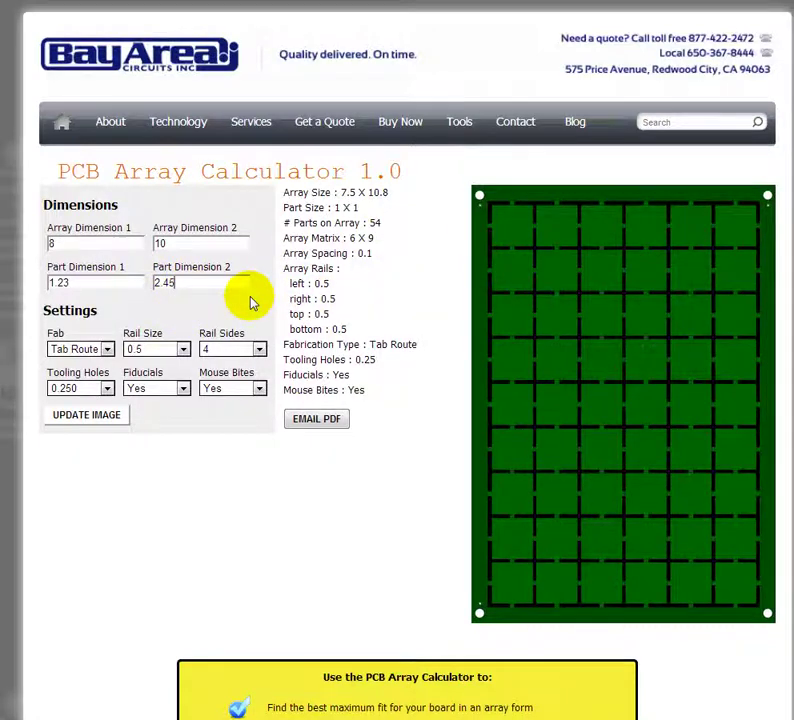
double_click(55, 283)
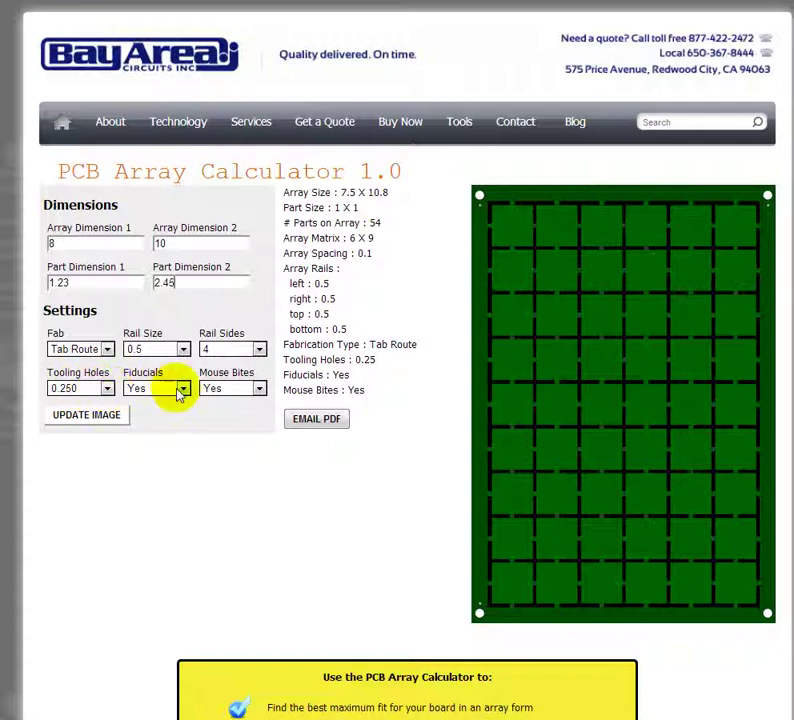
Step: Update the image so the results show a 7.55 × 8.55 array of 15 parts, 5 × 3
left_click(87, 418)
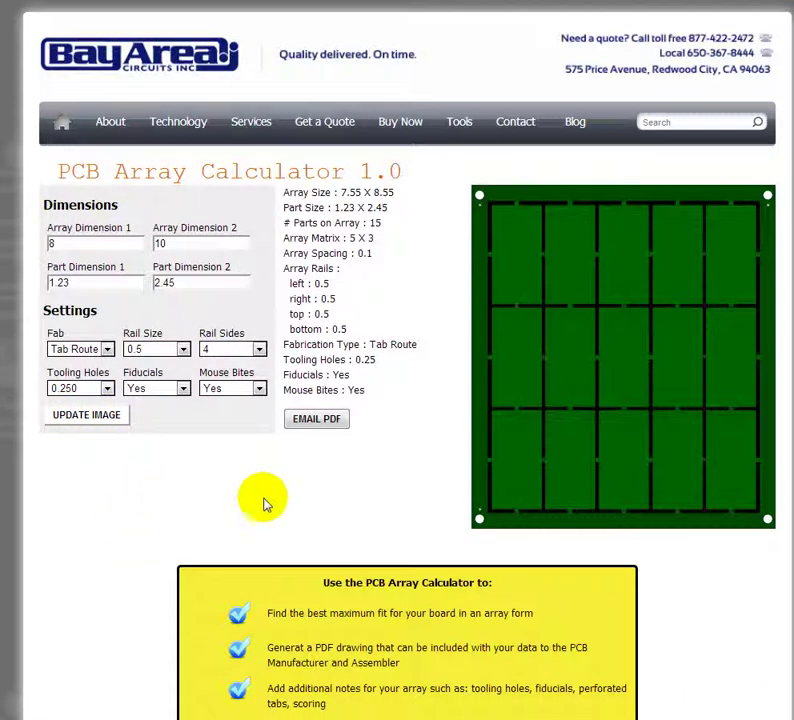
mouse_move(587, 477)
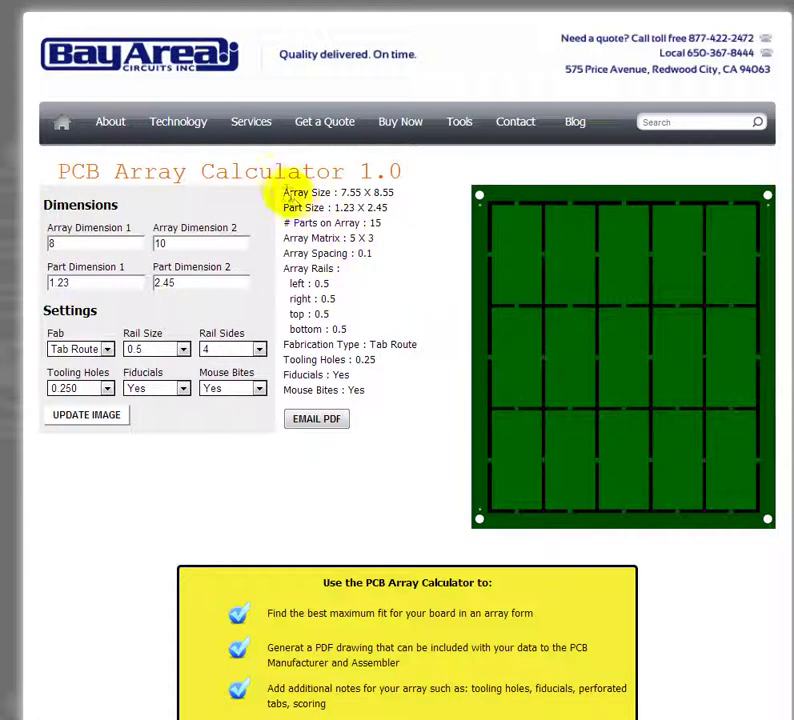
left_click_drag(284, 189, 378, 388)
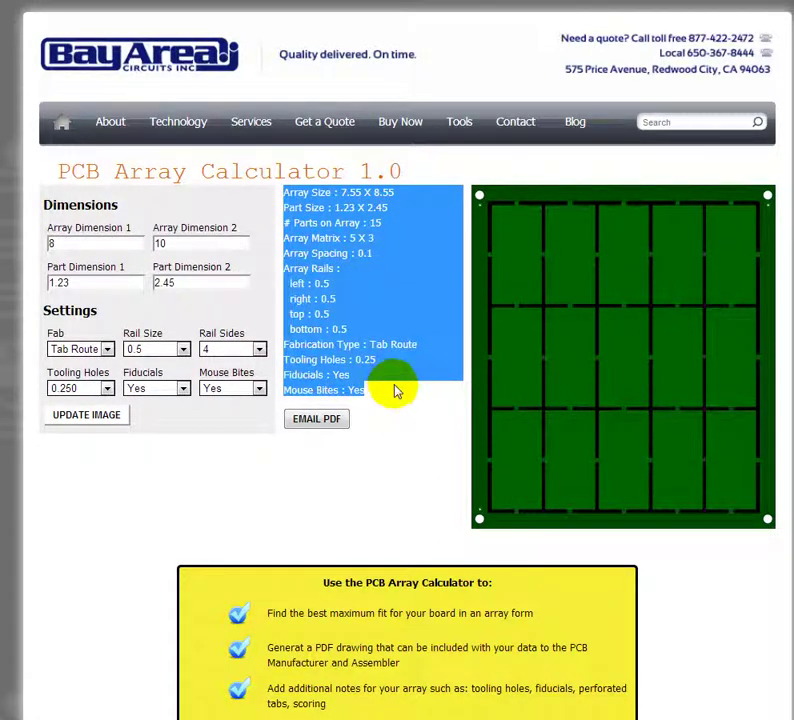
left_click(380, 398)
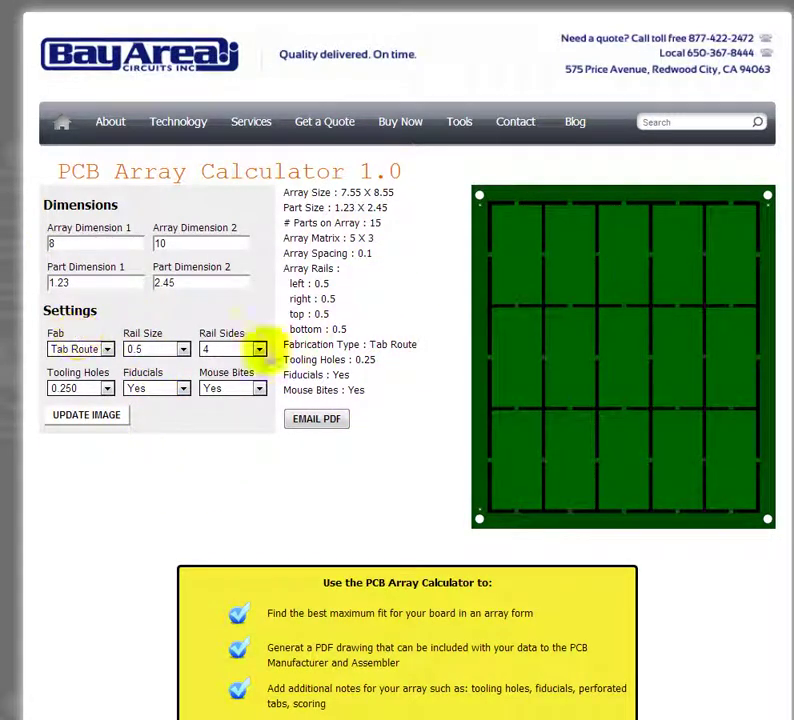
Step: Switch fabrication to V Score and update, giving a 7.15 × 8.35 array with zero spacing
left_click(106, 350)
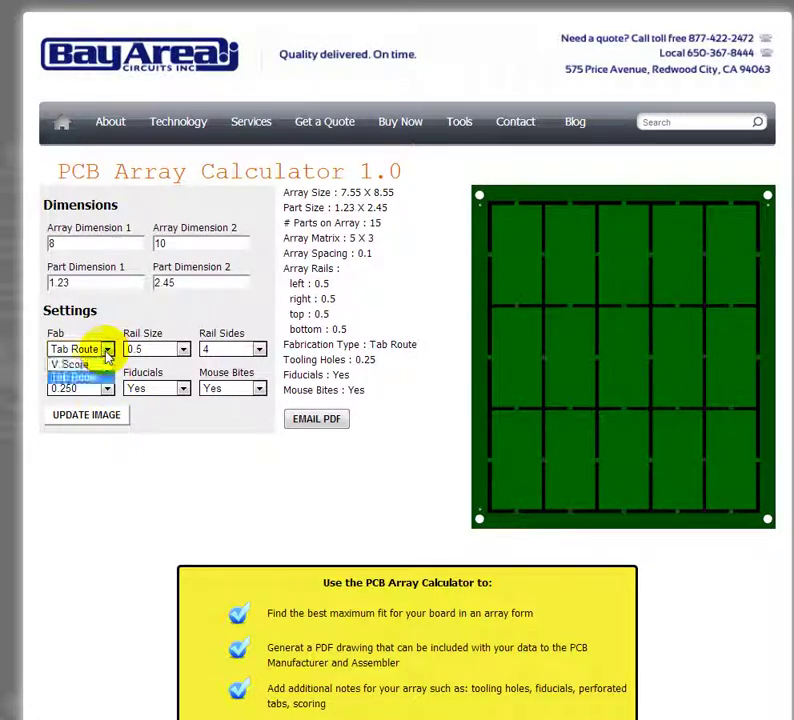
left_click(90, 366)
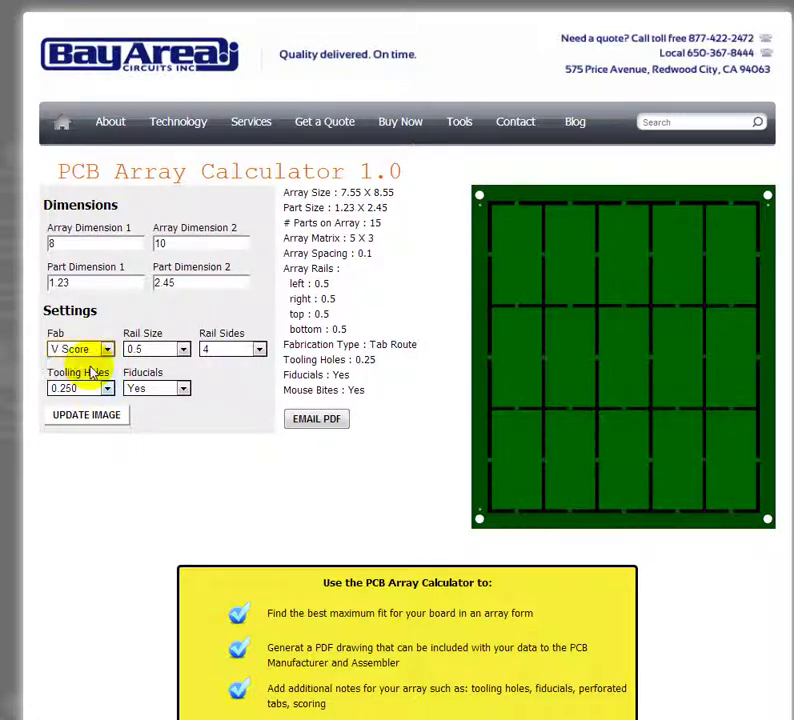
left_click(86, 420)
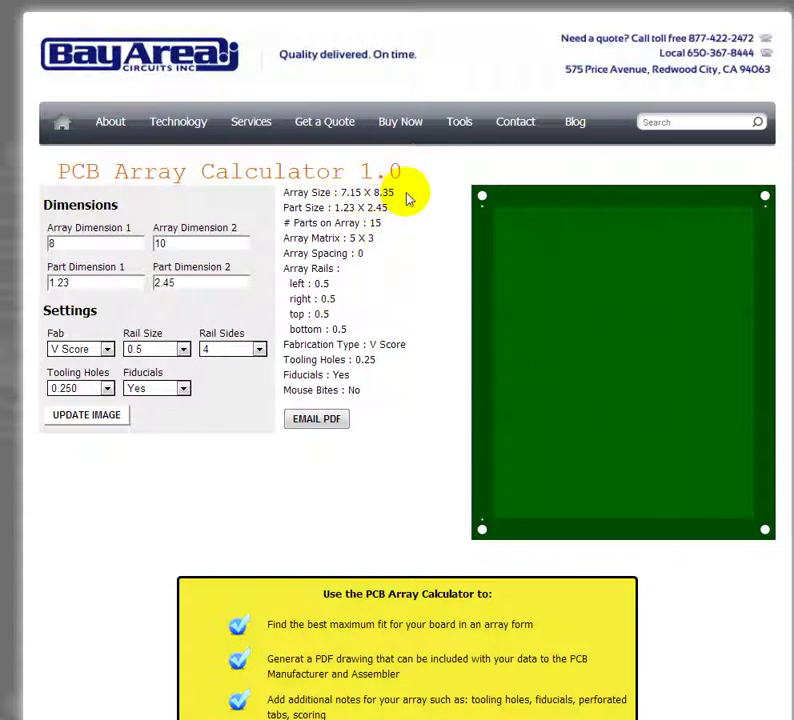
Step: Set Rail Sides to 2 and update, giving a 7.15 × 9.8 array of 20 parts
left_click(259, 349)
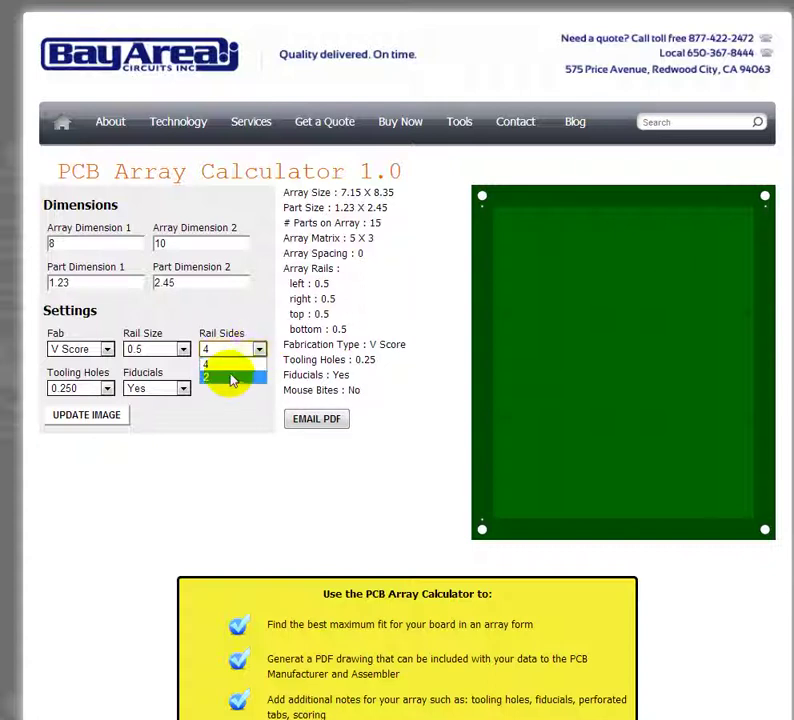
left_click(231, 378)
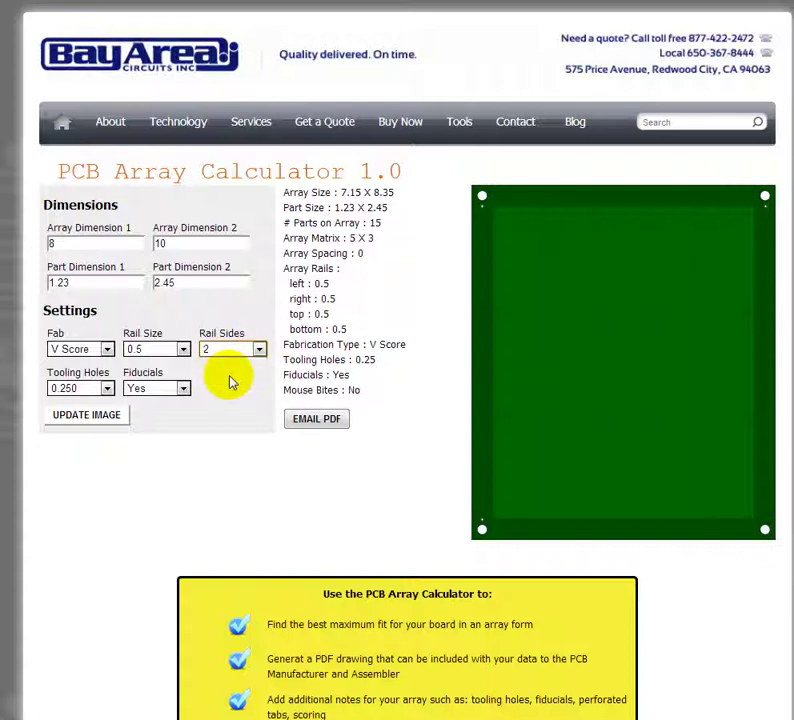
left_click(90, 416)
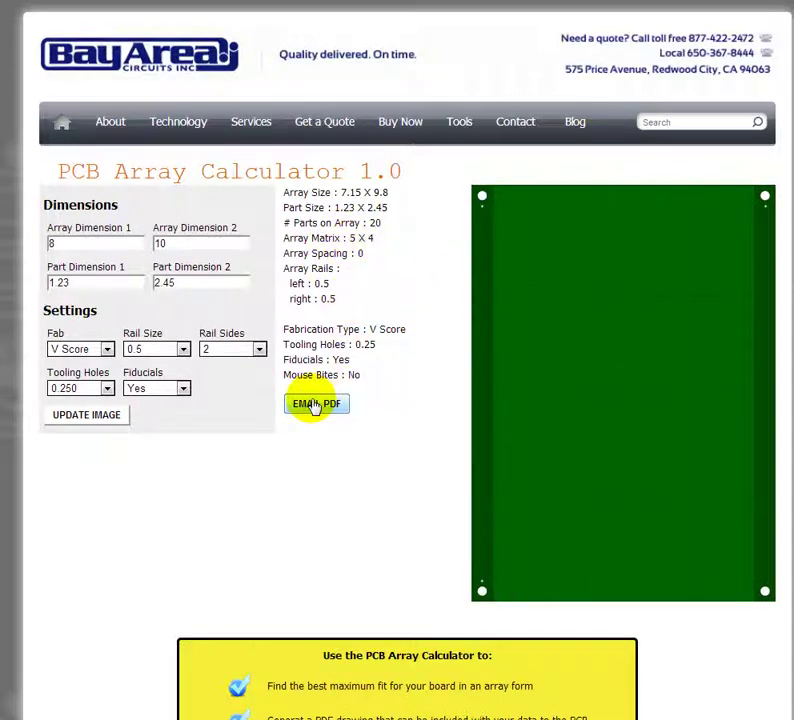
Step: Enter the recipient's e-mail address in the Email PDF form
left_click(314, 404)
left_click(268, 291)
key("Tab")
Step: Add the notes 'PN: 1001-5000 Rev A' and 'Additional Notes', then send the PDF drawing
type("PN")
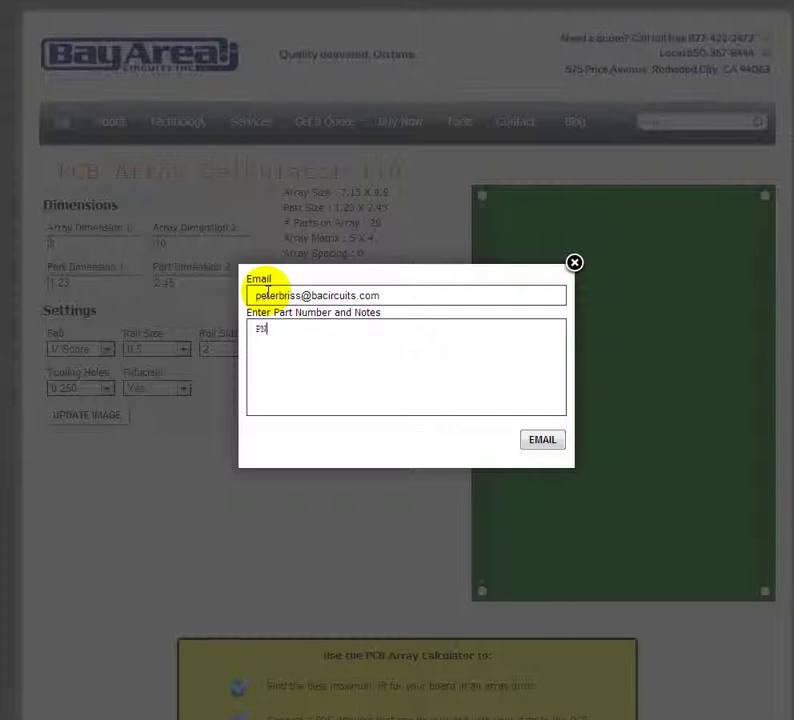
type(": 1001-5000 Rev A")
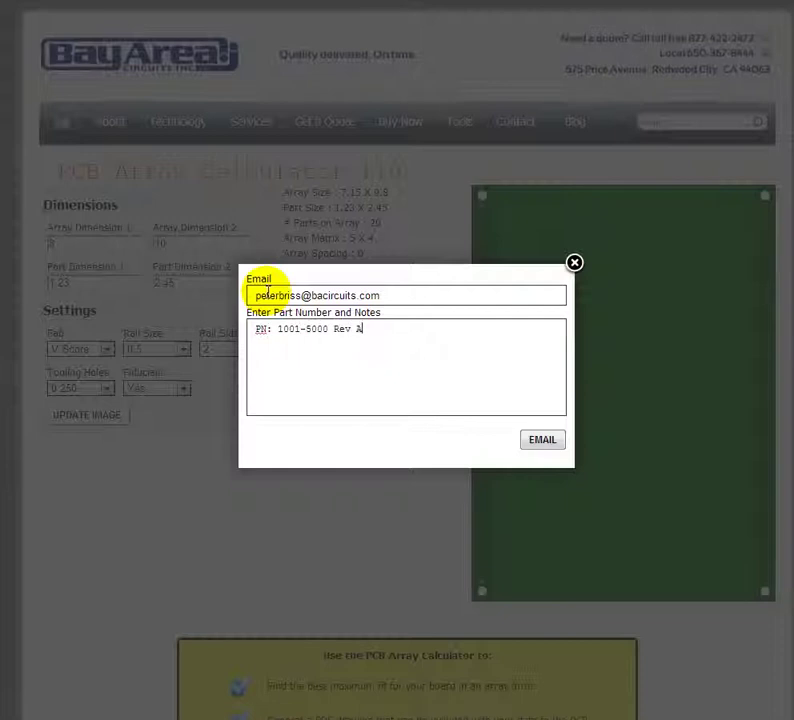
type("Additional Nnotes")
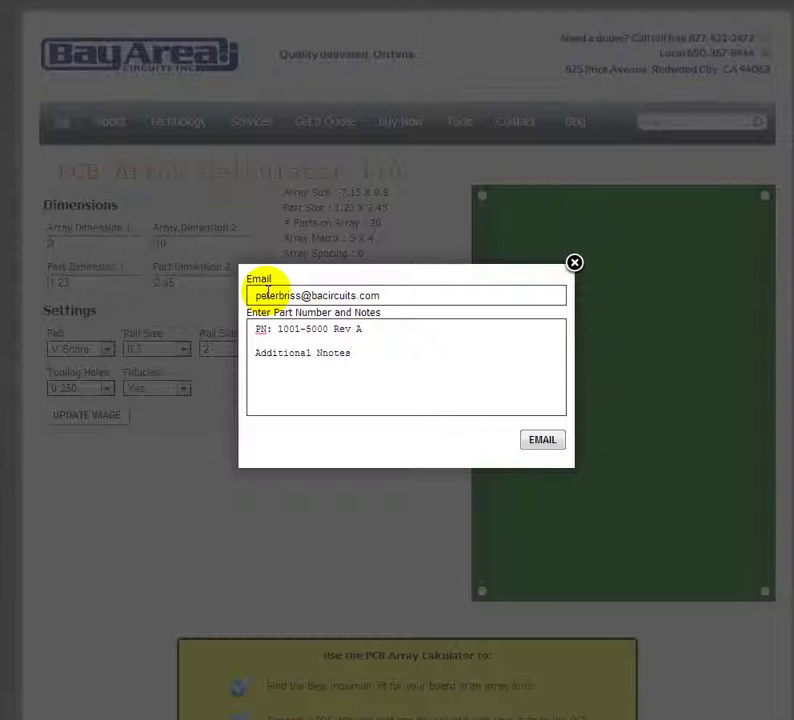
key("BackSpace")
key("BackSpace")
key("BackSpace")
key("BackSpace")
key("BackSpace")
type("otes")
left_click(541, 440)
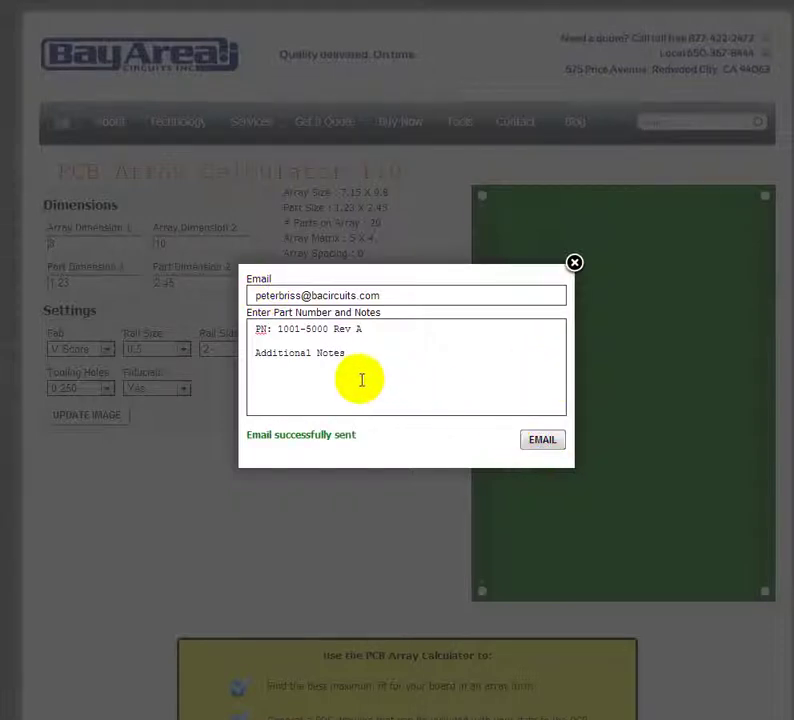
left_click(574, 263)
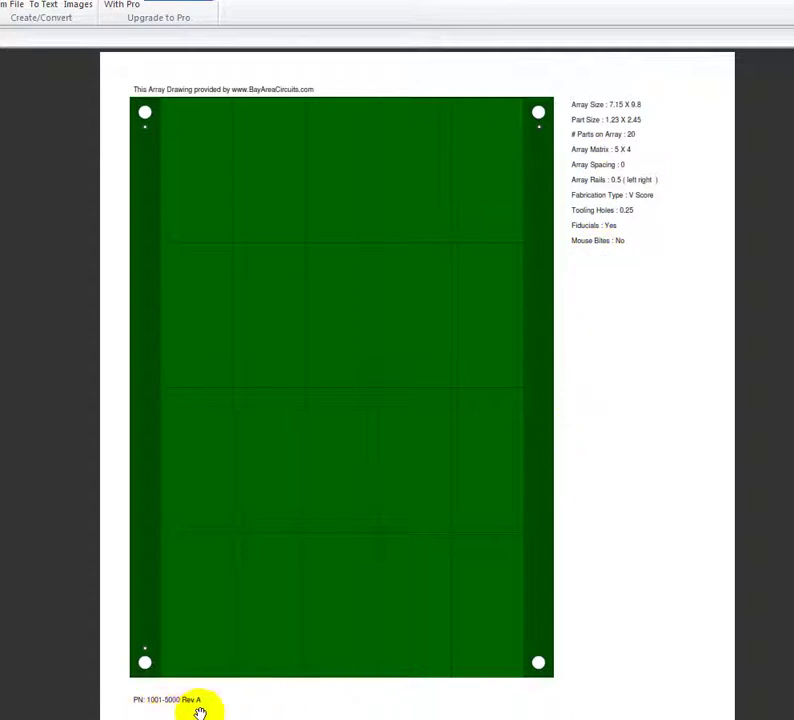
scroll(450, 706, "down", 3)
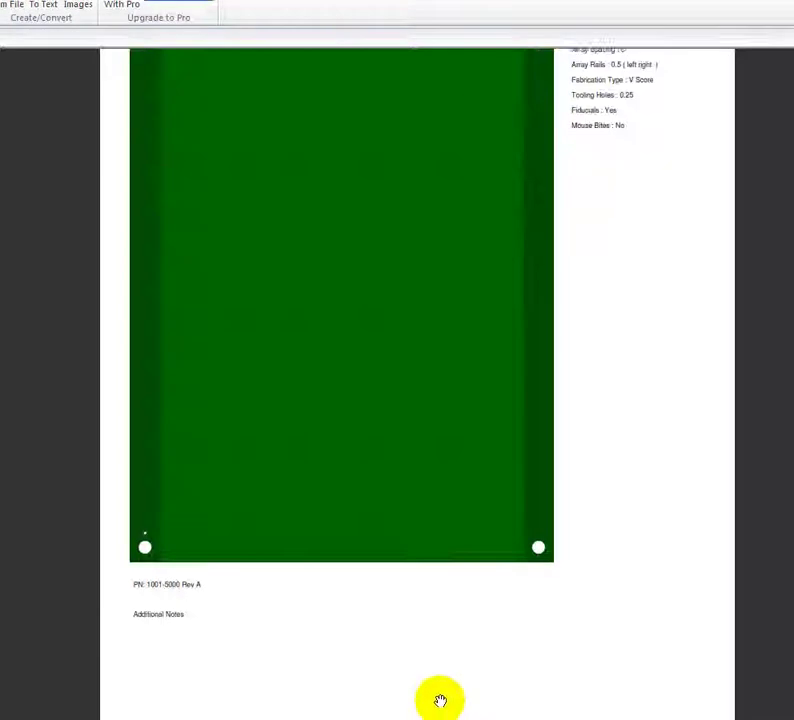
scroll(417, 683, "down", 3)
scroll(415, 681, "up", 6)
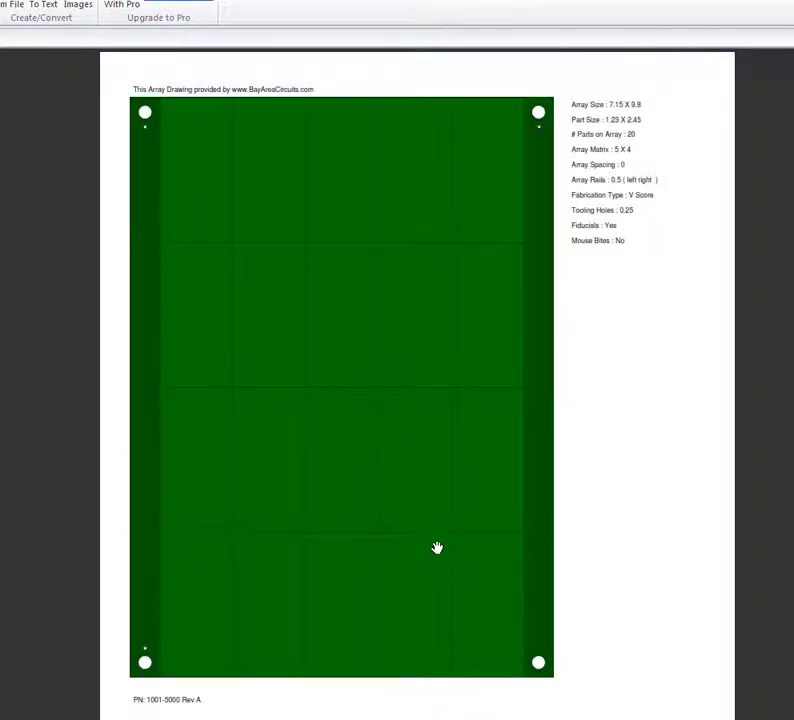